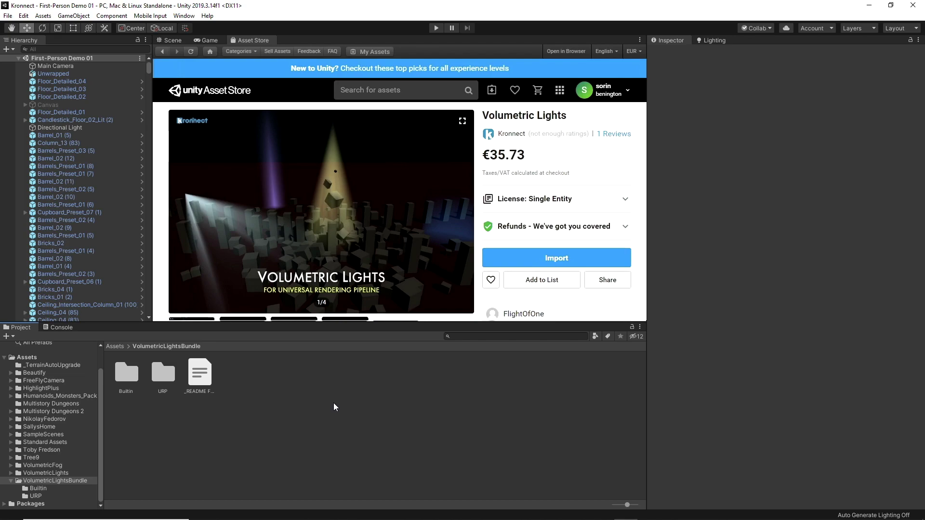
Step: Open the VolumetricLights asset folder and inspect its Demo and Documentation subfolders
{"action": "left_click", "coordinate": [53, 473]}
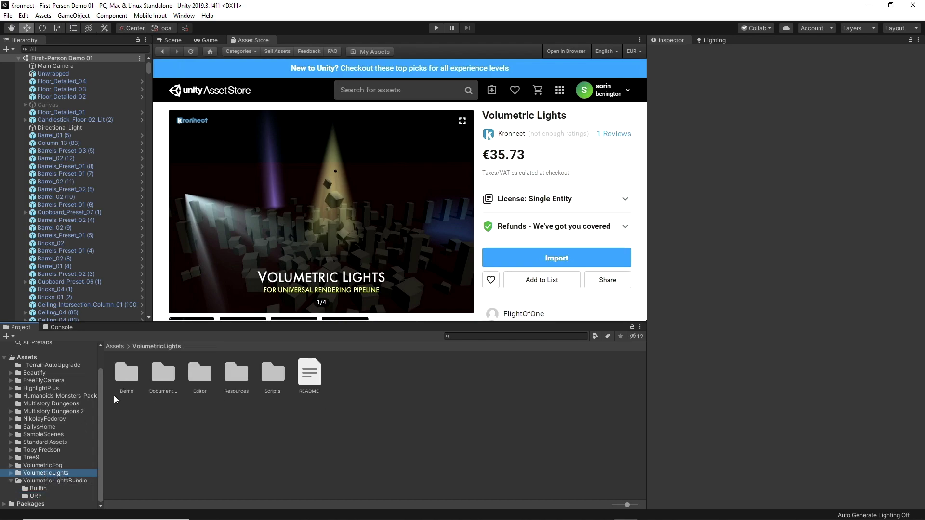
{"action": "left_click", "coordinate": [120, 381]}
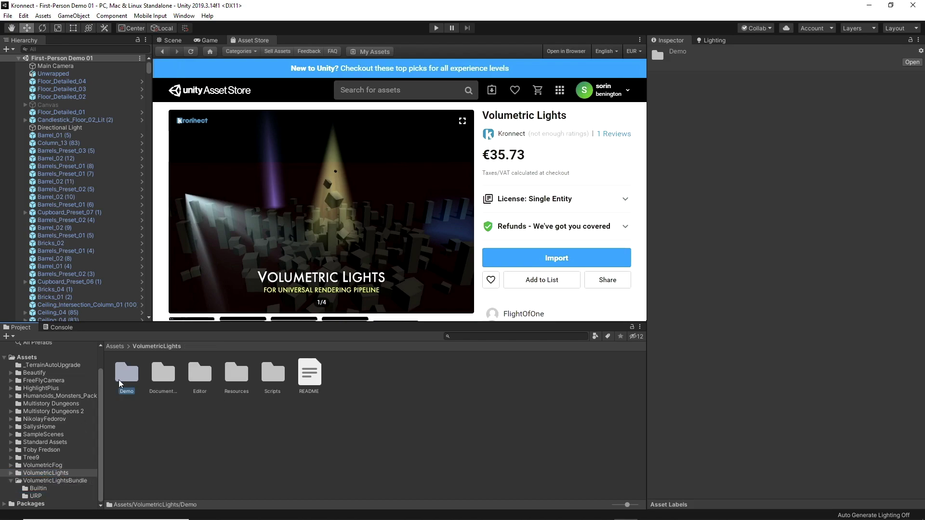
{"action": "left_click", "coordinate": [165, 382]}
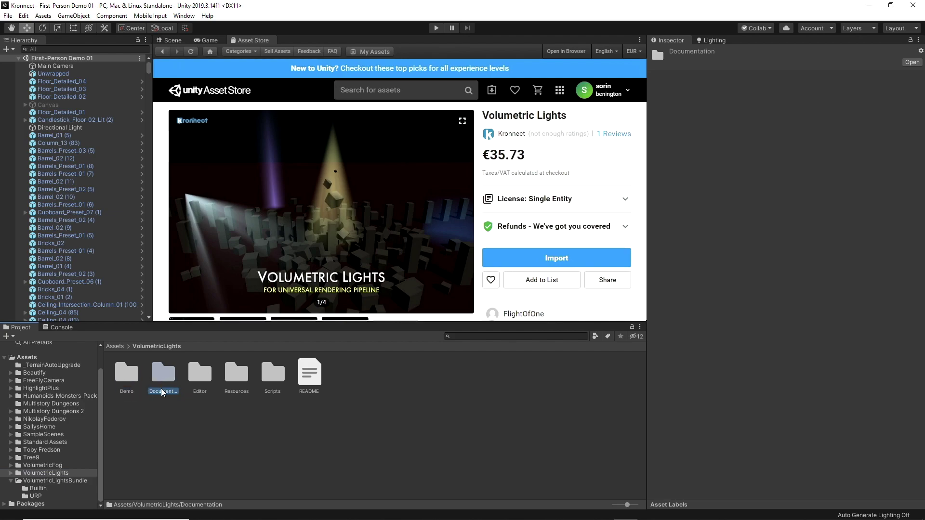
{"action": "left_click", "coordinate": [201, 407]}
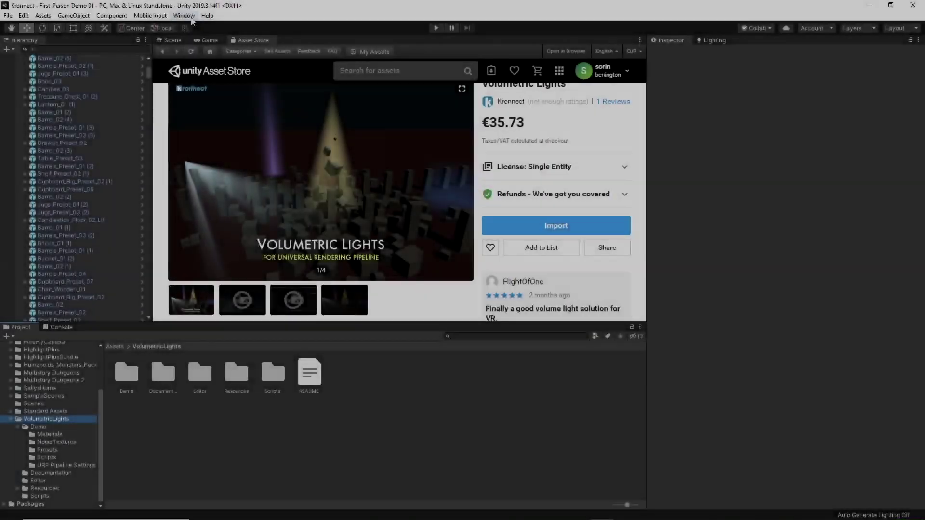
Step: Confirm in the Package Manager that Universal RP is installed
{"action": "left_click", "coordinate": [184, 15]}
{"action": "left_click", "coordinate": [208, 76]}
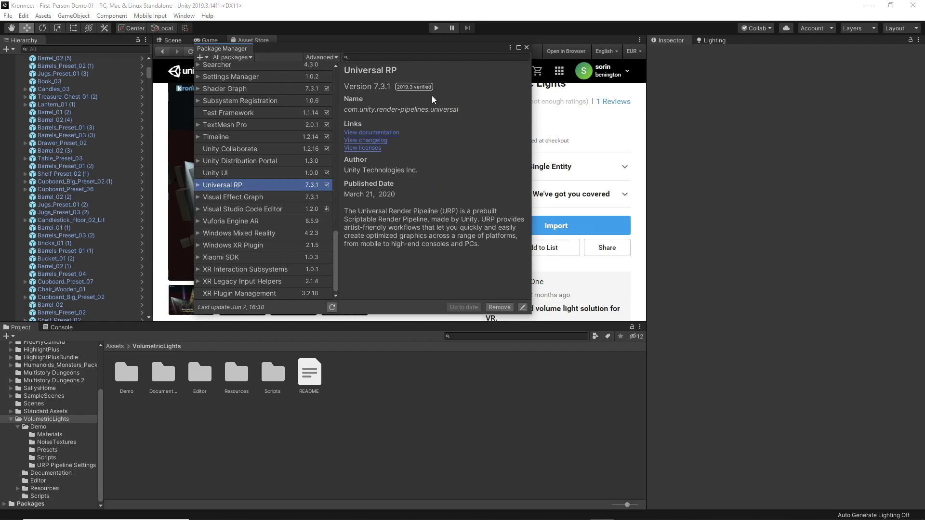
{"action": "left_click", "coordinate": [526, 47]}
Step: View the Graphics project settings and show the demo's URP Pipeline Settings assets
{"action": "left_click", "coordinate": [24, 16]}
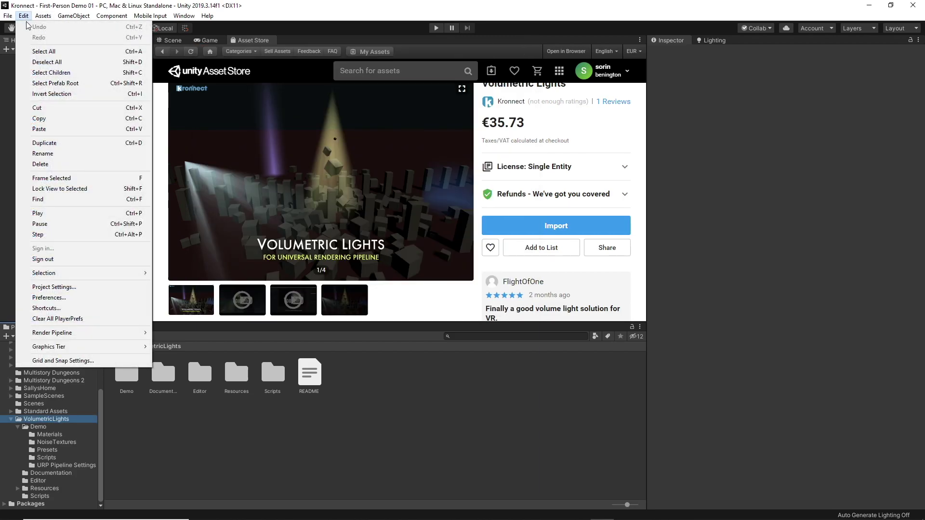
{"action": "left_click", "coordinate": [96, 287]}
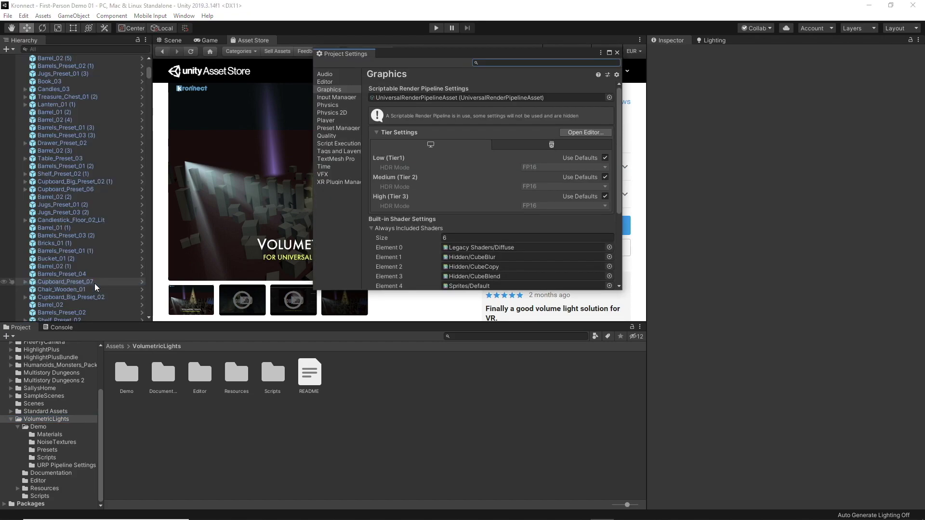
{"action": "left_click", "coordinate": [338, 92]}
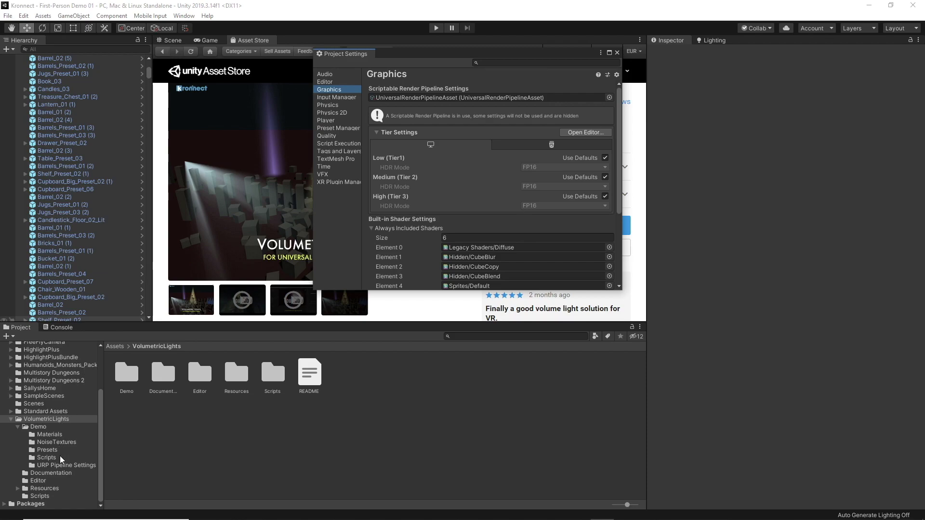
{"action": "left_click", "coordinate": [69, 466]}
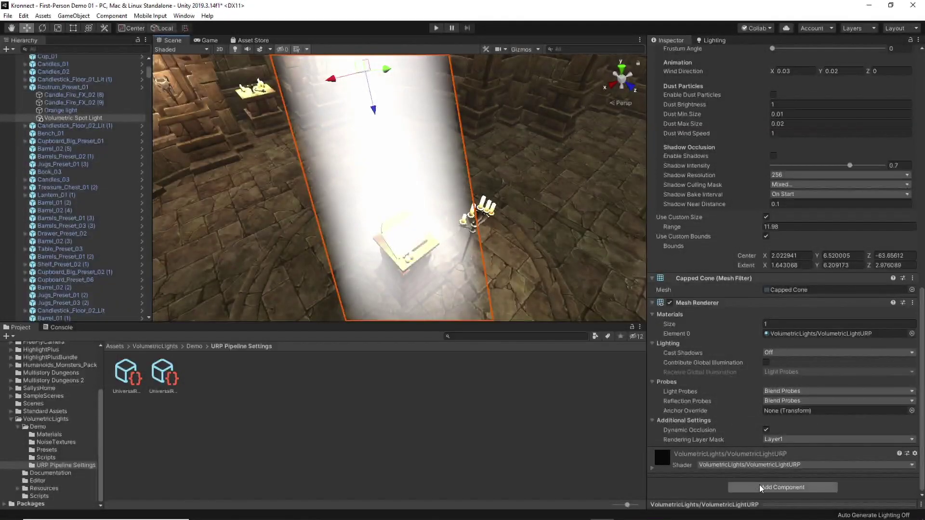
Step: Review the volumetric light options under Add Component and GameObject > Light
{"action": "left_click", "coordinate": [761, 487]}
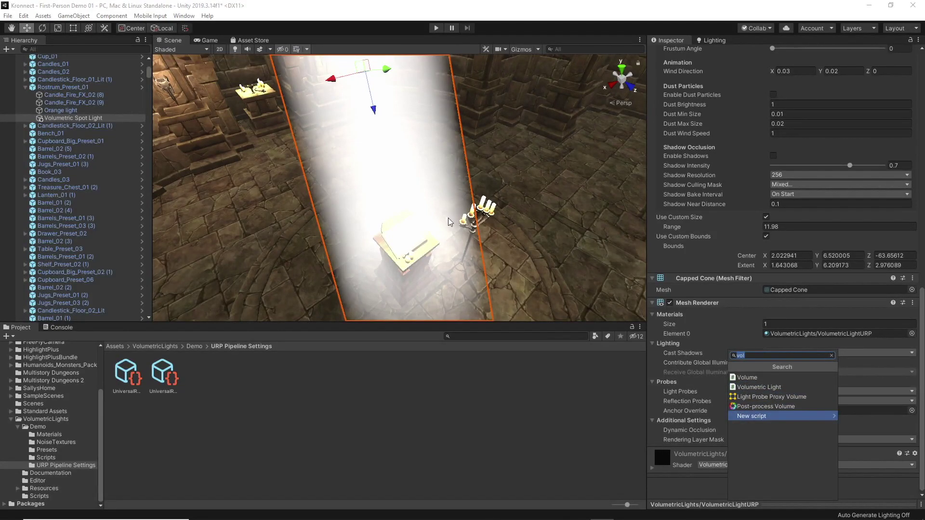
{"action": "left_click", "coordinate": [75, 16]}
{"action": "mouse_move", "coordinate": [87, 80]}
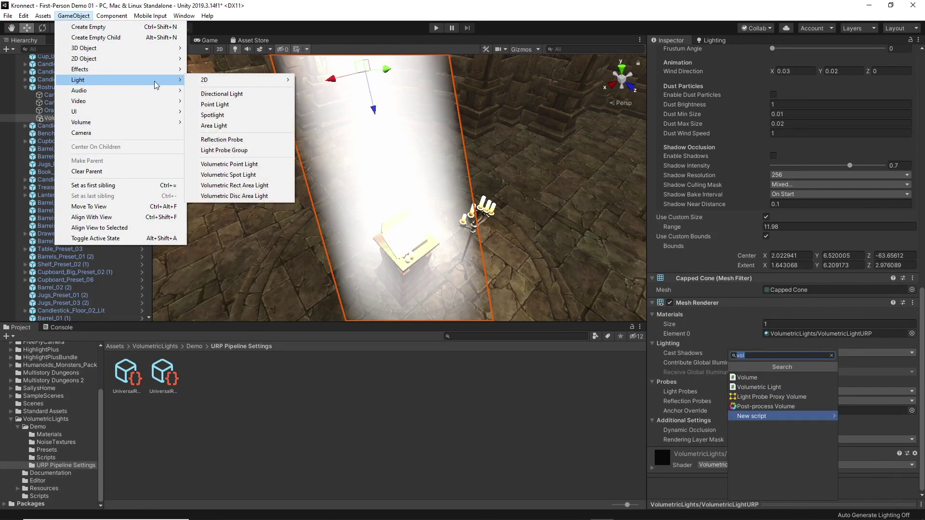
{"action": "left_click", "coordinate": [236, 187]}
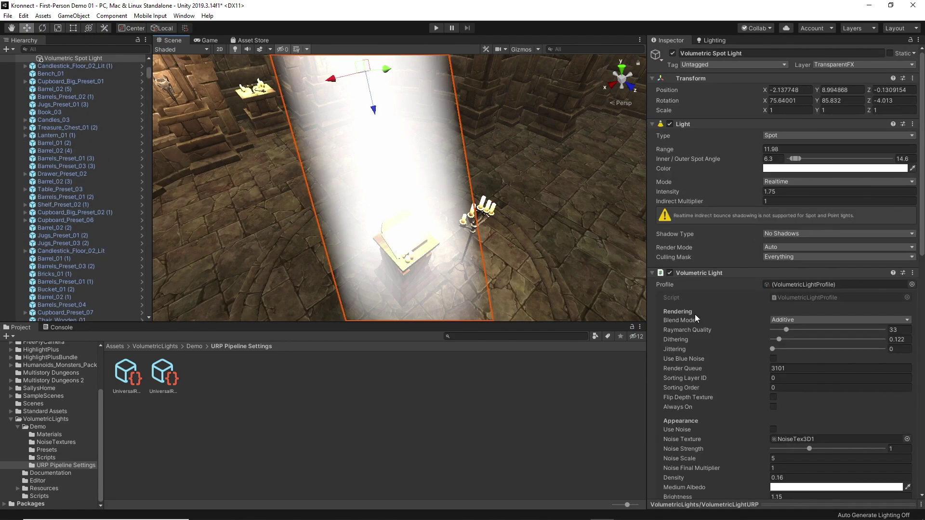
Step: Keep Additive blending, with Raymarch Quality 64 and Dithering 0.287
{"action": "left_click", "coordinate": [781, 320]}
{"action": "left_click", "coordinate": [783, 332]}
{"action": "mouse_move", "coordinate": [783, 340]}
{"action": "left_mouse_down"}
{"action": "mouse_move", "coordinate": [803, 339]}
{"action": "mouse_move", "coordinate": [770, 349]}
{"action": "left_mouse_up"}
Step: Enable Use Noise on the spot beam and locate its noise texture
{"action": "scroll", "coordinate": [771, 386], "scroll_direction": "down", "scroll_amount": 5}
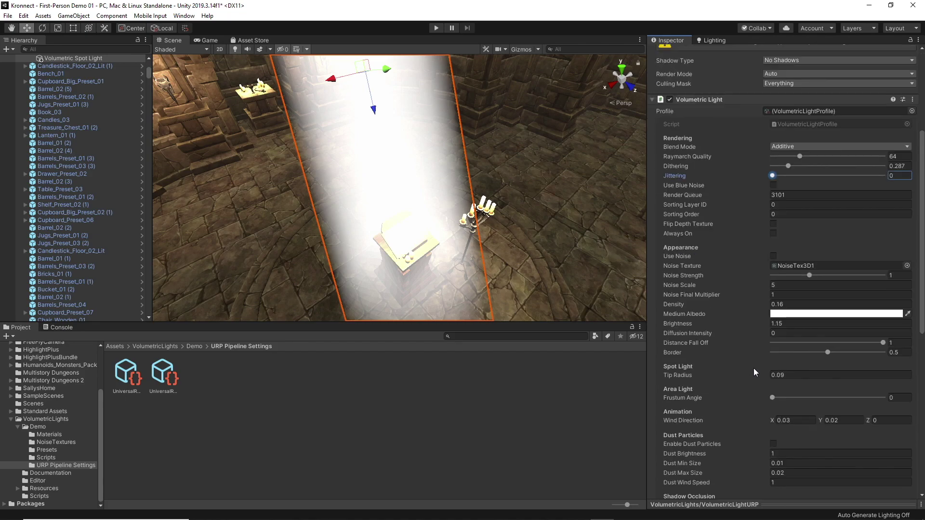
{"action": "left_click", "coordinate": [773, 256]}
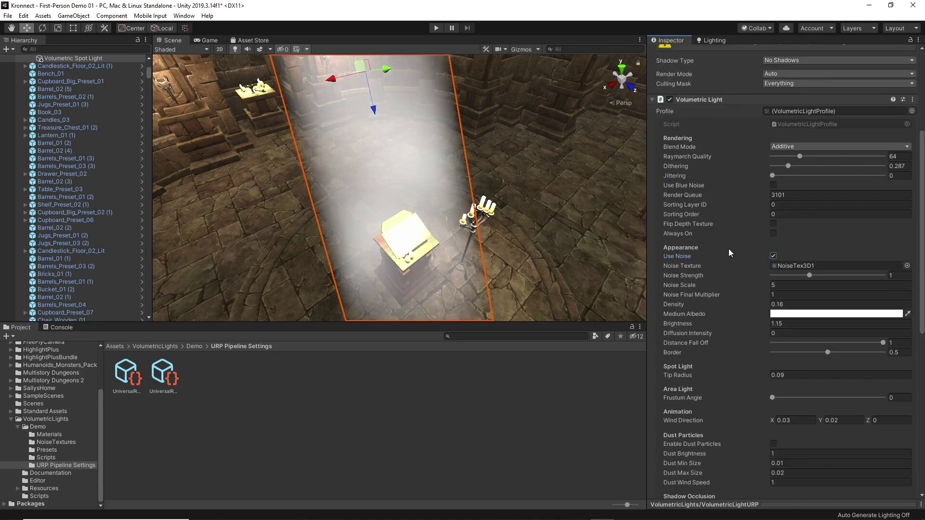
{"action": "left_click", "coordinate": [796, 267]}
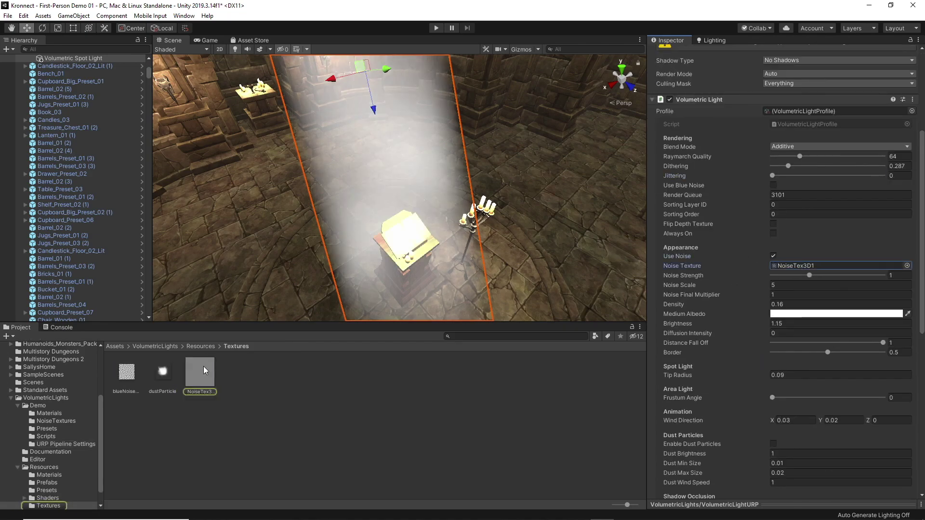
Step: Try a pink Medium Albedo, revert to white, then set Brightness 1.09 and Diffusion Intensity 0.95
{"action": "left_click", "coordinate": [774, 313]}
{"action": "mouse_move", "coordinate": [36, 66]}
{"action": "left_mouse_down"}
{"action": "mouse_move", "coordinate": [69, 70]}
{"action": "mouse_move", "coordinate": [39, 68]}
{"action": "left_mouse_up"}
{"action": "left_click", "coordinate": [148, 60]}
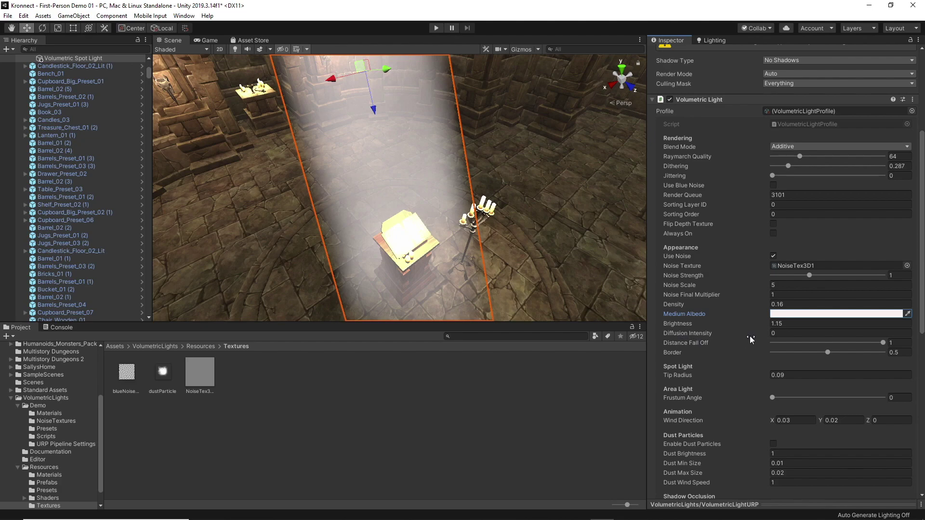
{"action": "left_click_drag", "start_coordinate": [744, 322], "coordinate": [743, 347]}
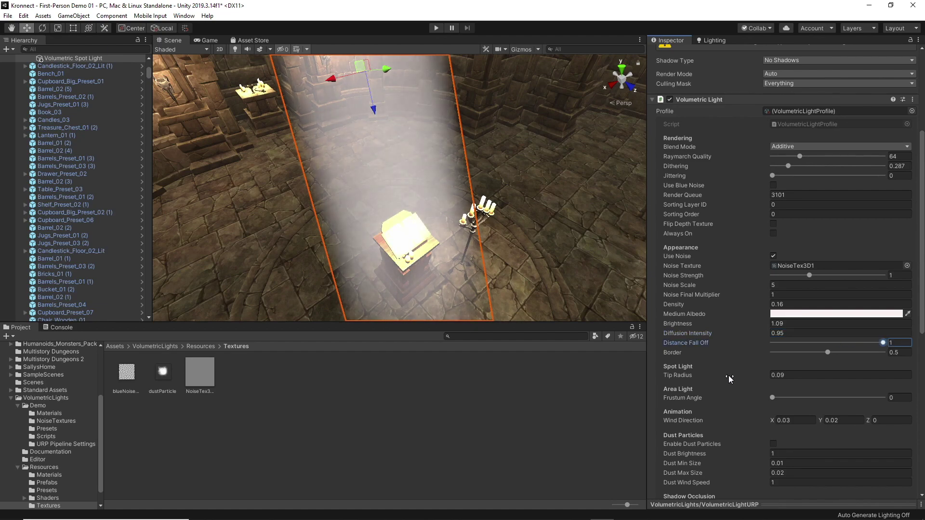
{"action": "mouse_move", "coordinate": [728, 375]}
{"action": "left_mouse_down"}
{"action": "mouse_move", "coordinate": [766, 376]}
{"action": "mouse_move", "coordinate": [730, 376]}
{"action": "left_mouse_up"}
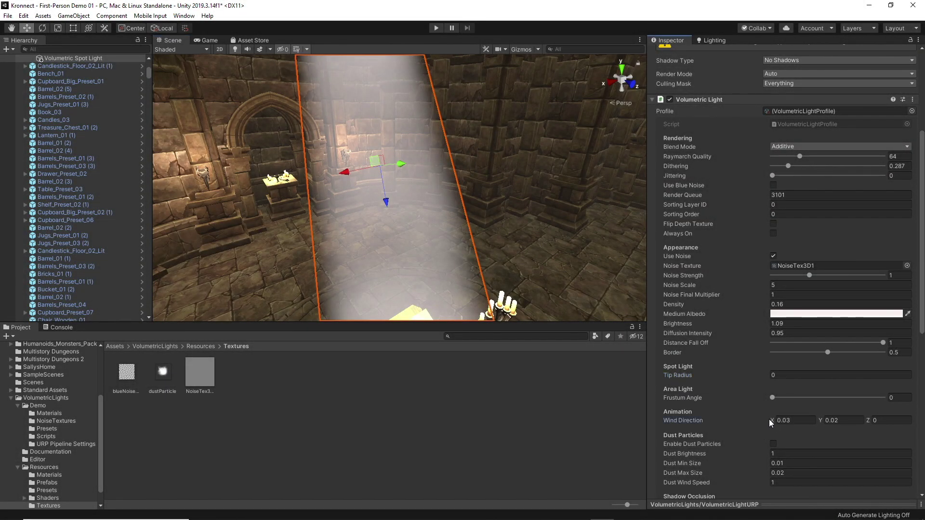
Step: Make the beam noise drift along Wind Direction X and raise Dust Brightness and Min Size
{"action": "left_click_drag", "start_coordinate": [770, 420], "coordinate": [823, 420]}
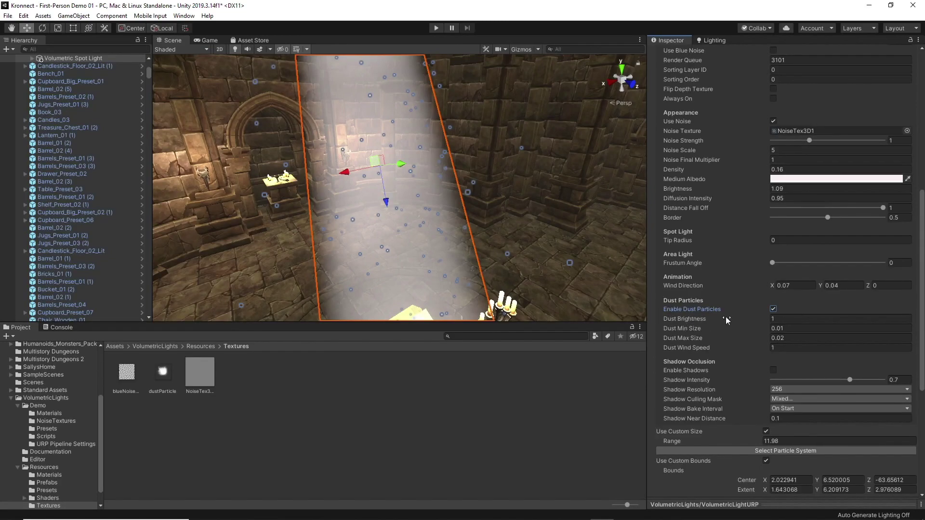
{"action": "left_click_drag", "start_coordinate": [726, 317], "coordinate": [704, 328]}
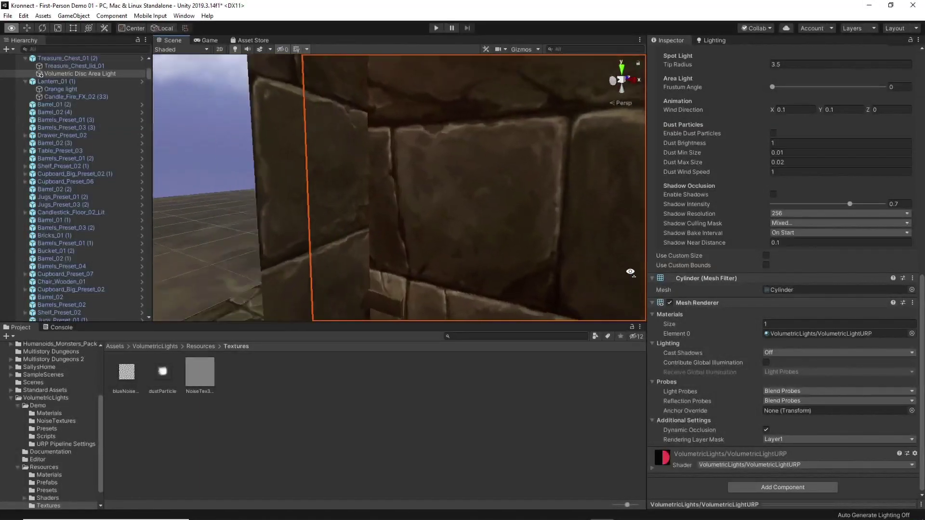
Step: Enable Custom Size and Custom Bounds on the red disc light, centring bounds at X -10.36
{"action": "left_click_drag", "start_coordinate": [452, 235], "coordinate": [311, 146], "text": "alt"}
{"action": "left_click", "coordinate": [767, 256]}
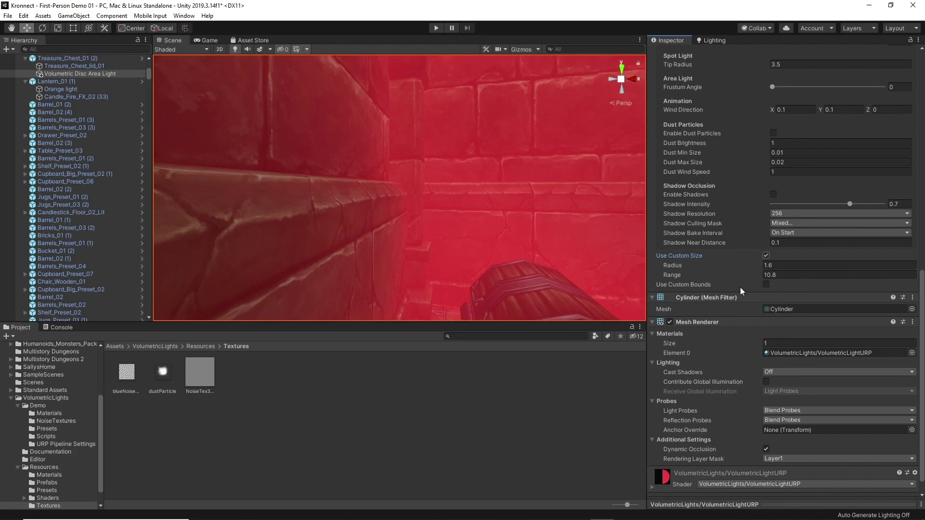
{"action": "left_click", "coordinate": [766, 285]}
{"action": "scroll", "coordinate": [580, 252], "scroll_direction": "down", "scroll_amount": 3}
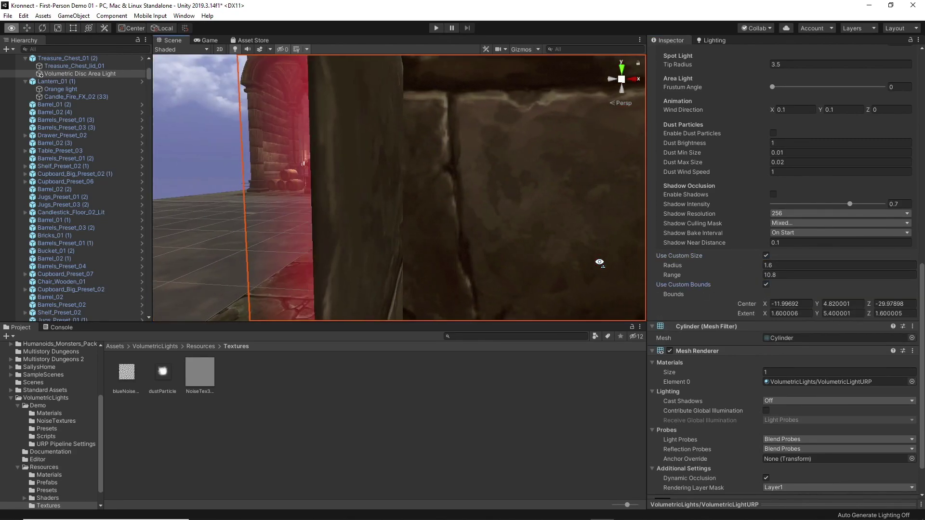
{"action": "left_click_drag", "start_coordinate": [764, 304], "coordinate": [772, 307]}
{"action": "scroll", "coordinate": [563, 233], "scroll_direction": "up", "scroll_amount": 5}
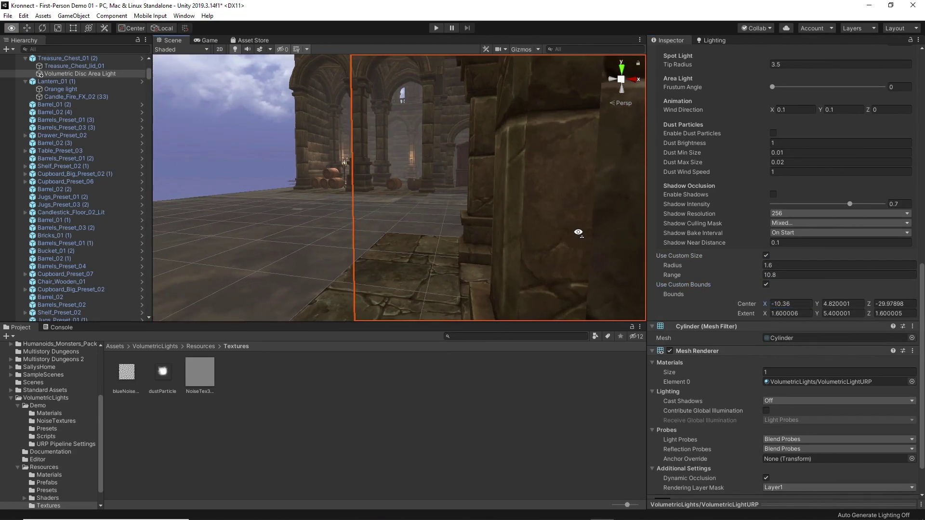
{"action": "left_click_drag", "start_coordinate": [564, 232], "coordinate": [379, 218], "text": "alt"}
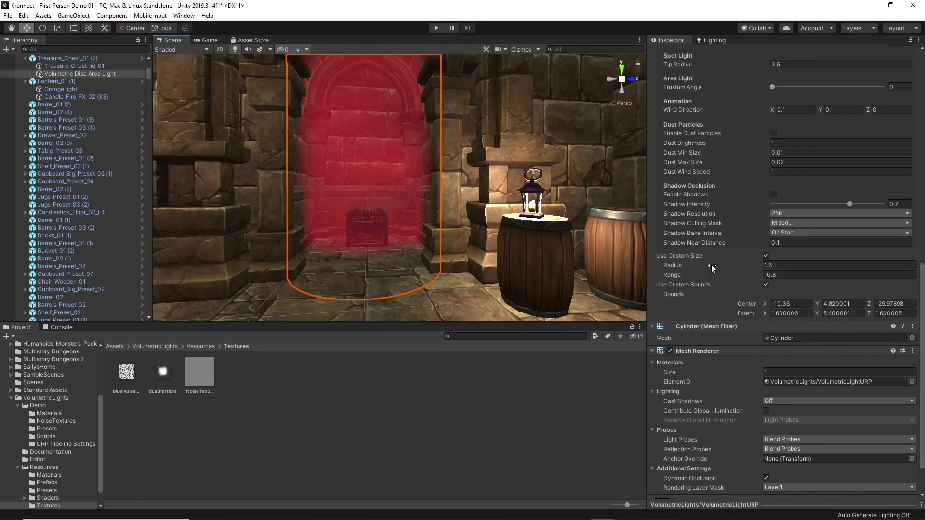